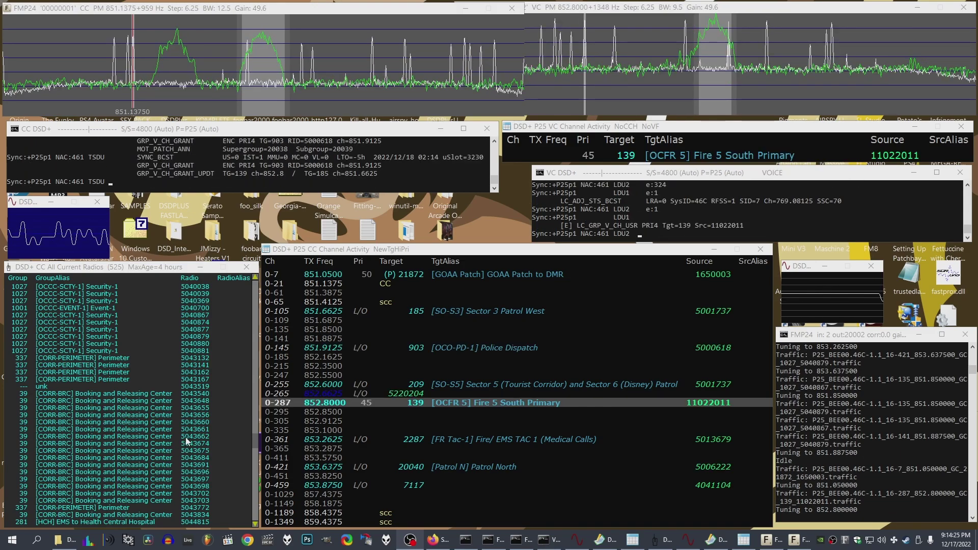
scroll(186, 453, "down", 4)
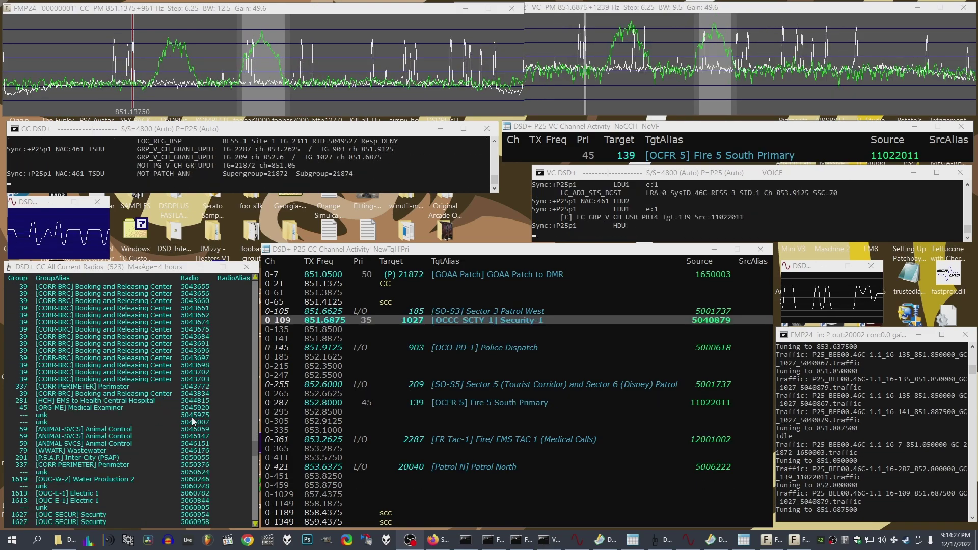
scroll(186, 432, "down", 3)
scroll(190, 414, "down", 3)
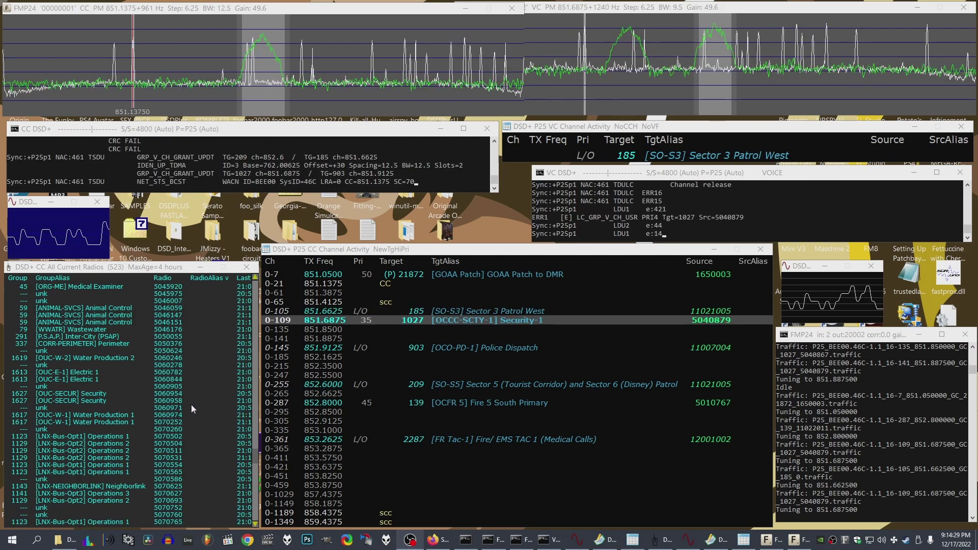
scroll(191, 404, "down", 2)
scroll(191, 421, "down", 2)
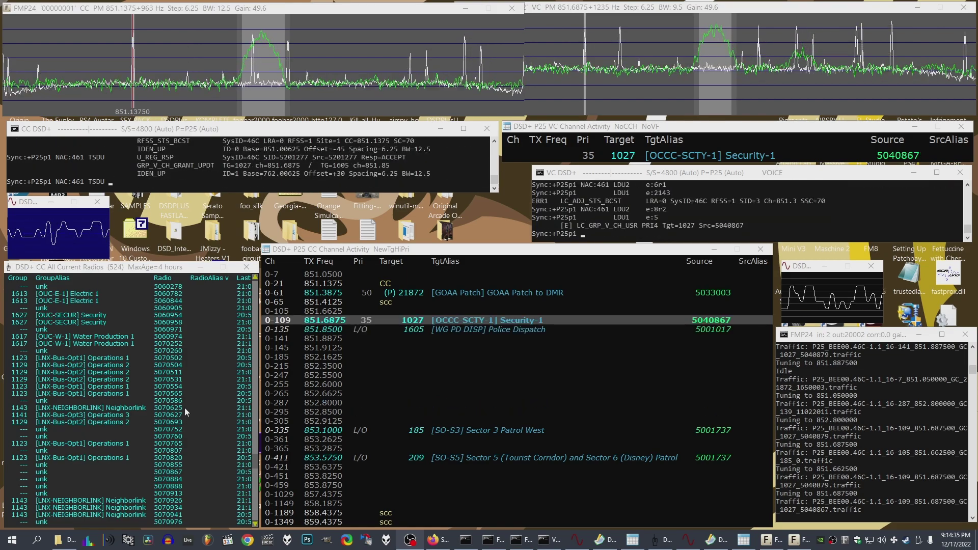
scroll(184, 407, "down", 2)
scroll(184, 408, "down", 1)
scroll(192, 405, "down", 2)
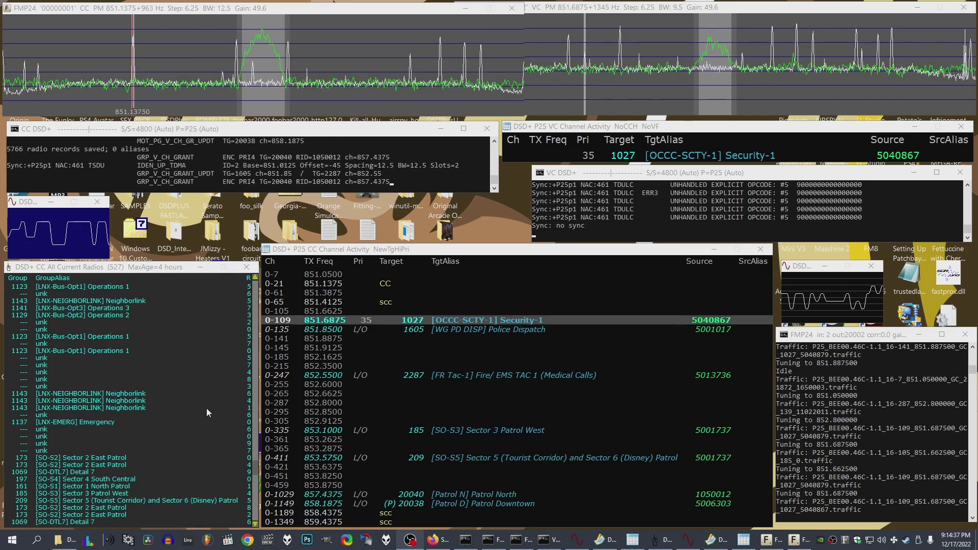
scroll(207, 408, "down", 1)
scroll(207, 407, "down", 1)
scroll(206, 402, "down", 3)
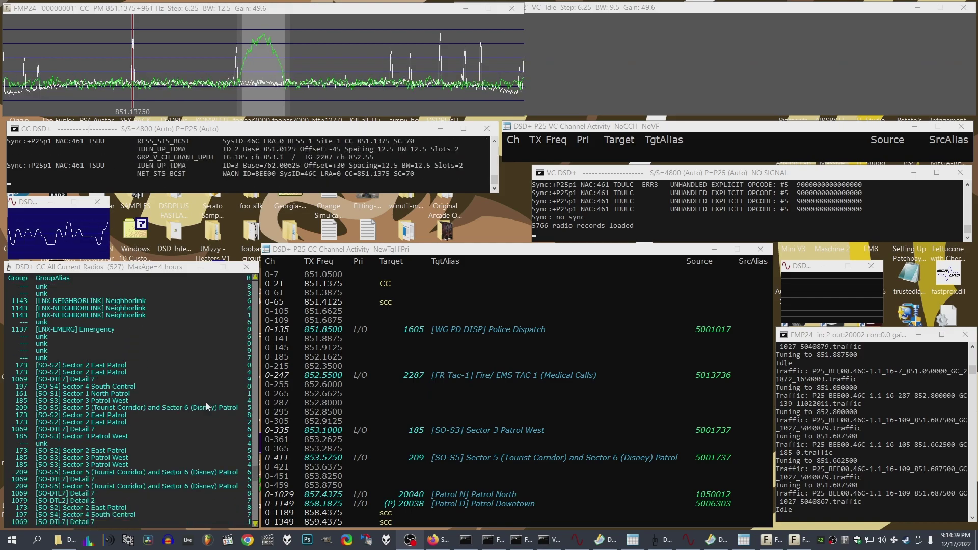
scroll(206, 403, "down", 1)
scroll(206, 403, "down", 2)
scroll(206, 403, "down", 2)
scroll(205, 402, "down", 1)
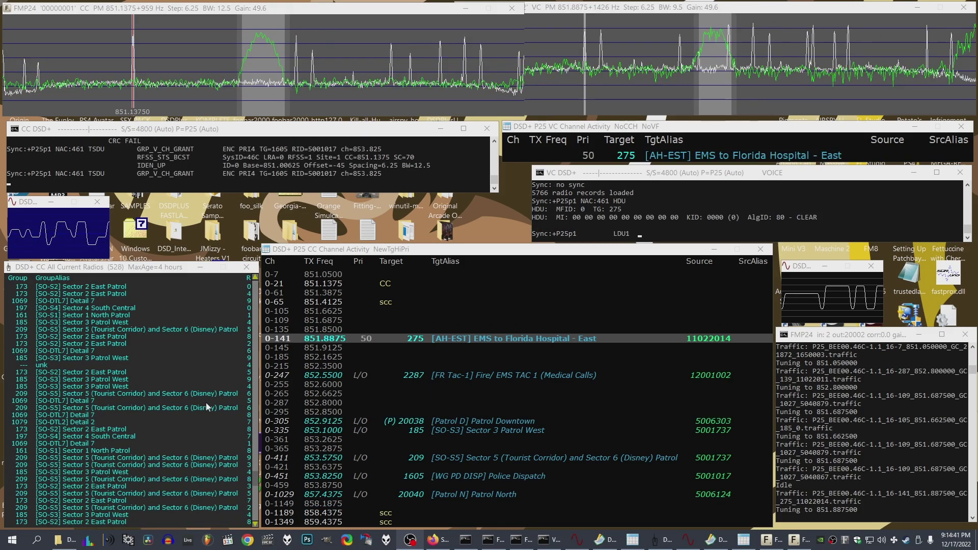
scroll(205, 403, "down", 1)
scroll(195, 398, "down", 2)
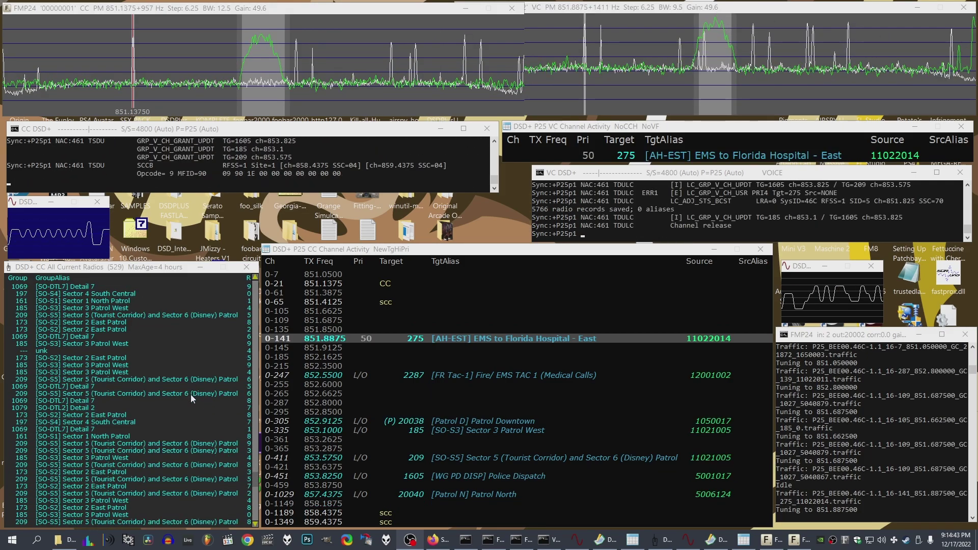
scroll(189, 395, "down", 2)
scroll(190, 395, "down", 2)
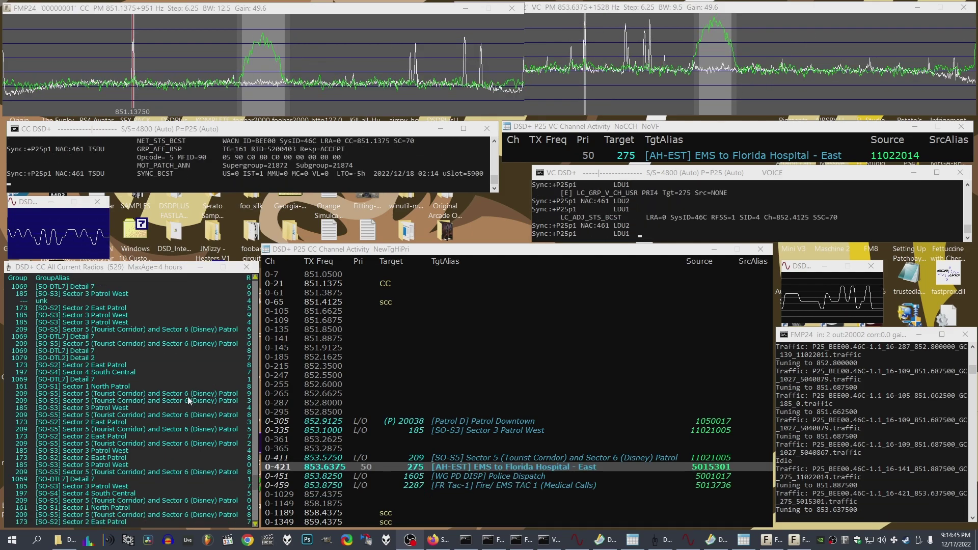
scroll(187, 397, "down", 2)
scroll(186, 396, "down", 3)
scroll(187, 398, "down", 3)
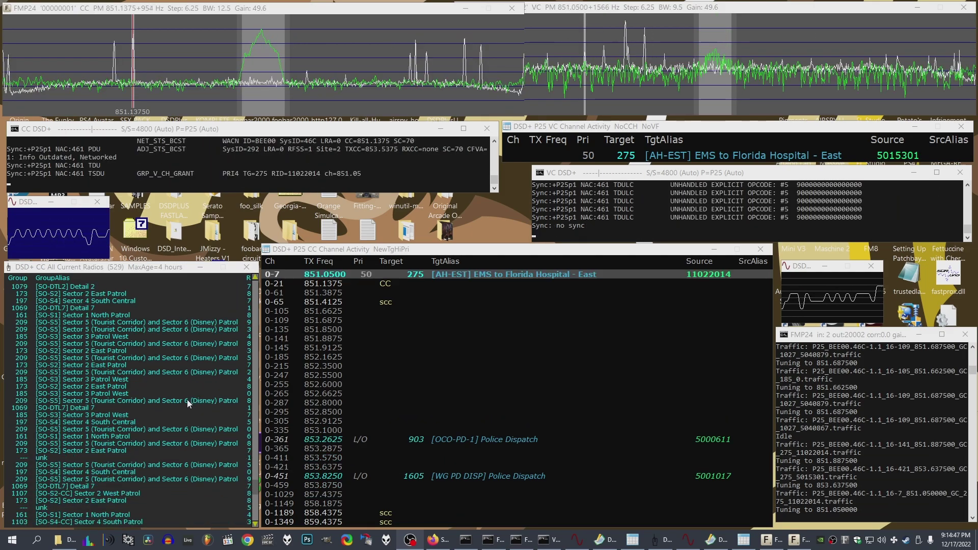
scroll(170, 408, "down", 3)
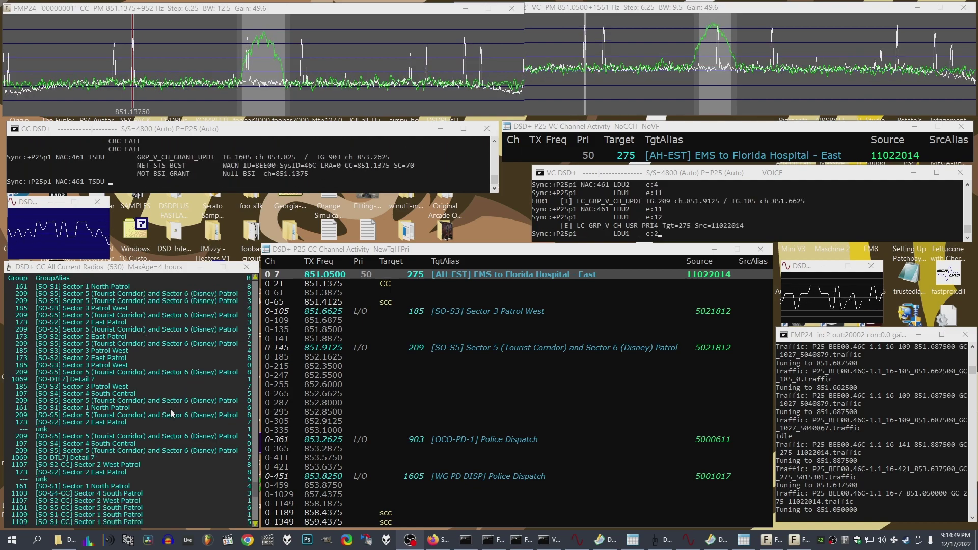
scroll(170, 409, "down", 3)
scroll(169, 409, "down", 3)
scroll(169, 409, "down", 3)
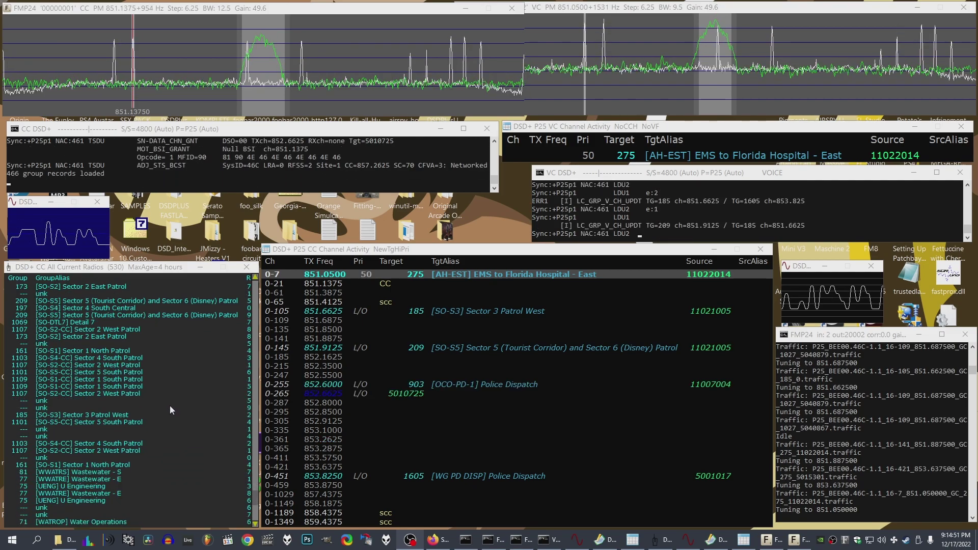
scroll(171, 405, "down", 3)
scroll(170, 404, "down", 3)
scroll(170, 407, "down", 3)
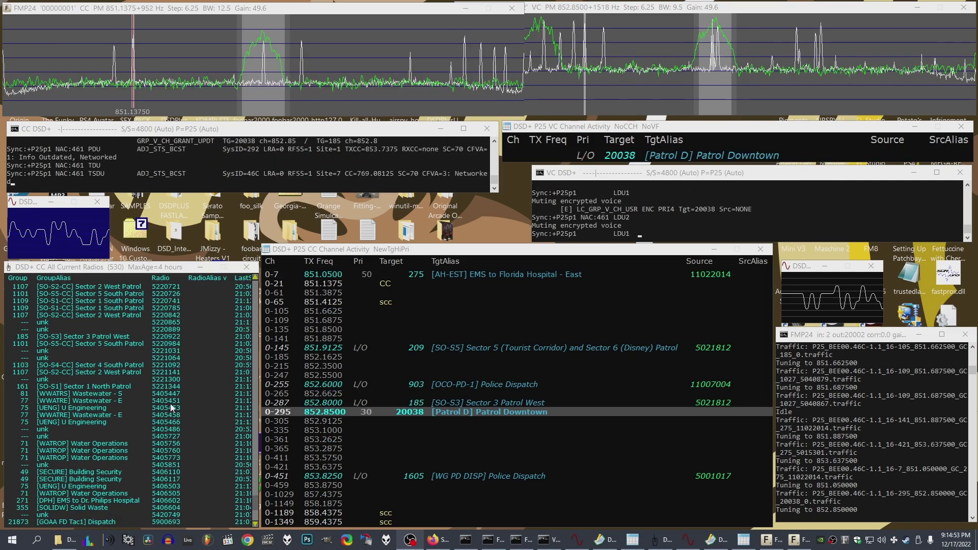
scroll(170, 404, "down", 3)
scroll(171, 405, "down", 3)
scroll(174, 405, "down", 3)
scroll(177, 408, "down", 3)
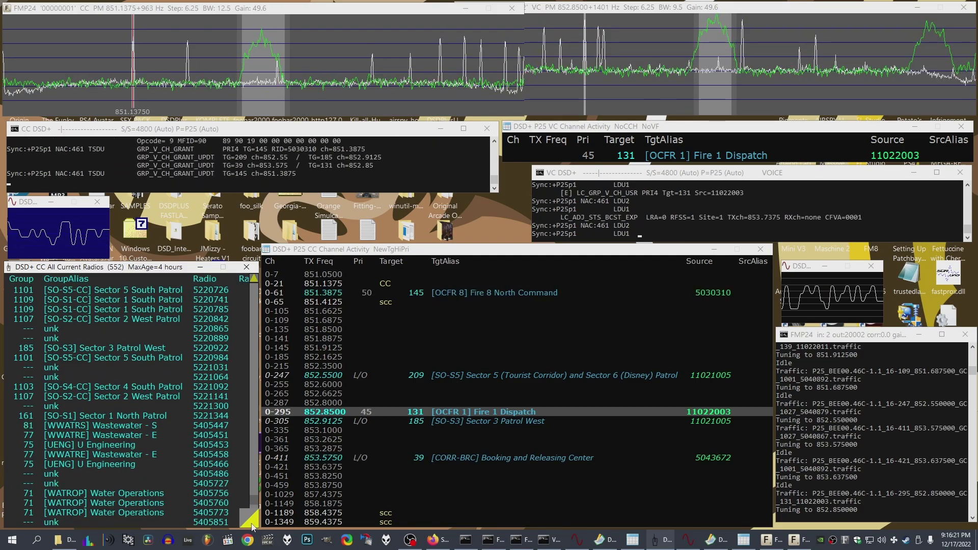
- Resize the All Current Radios window to show the LastSeen column and more radio rows
left_click(250, 522)
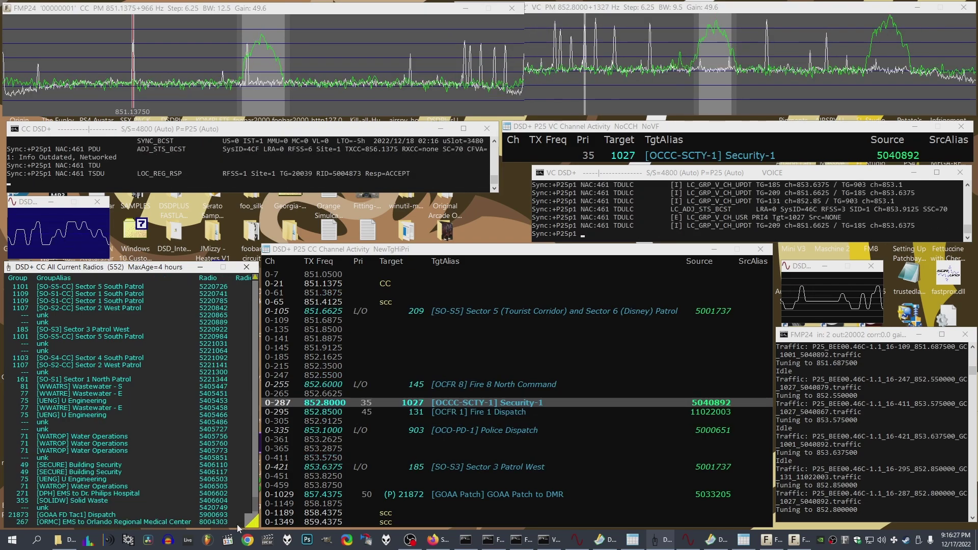
left_click_drag(259, 511, 252, 523)
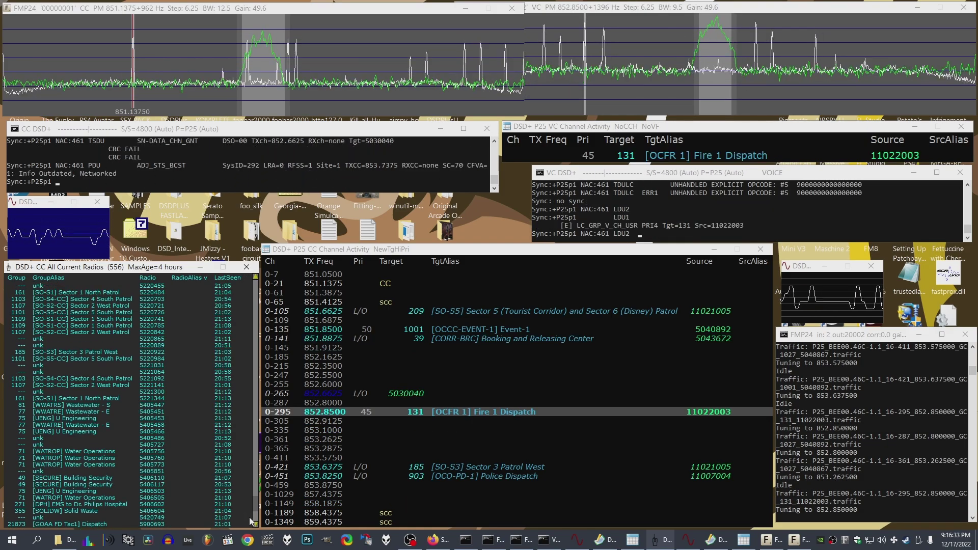
left_click_drag(248, 518, 247, 518)
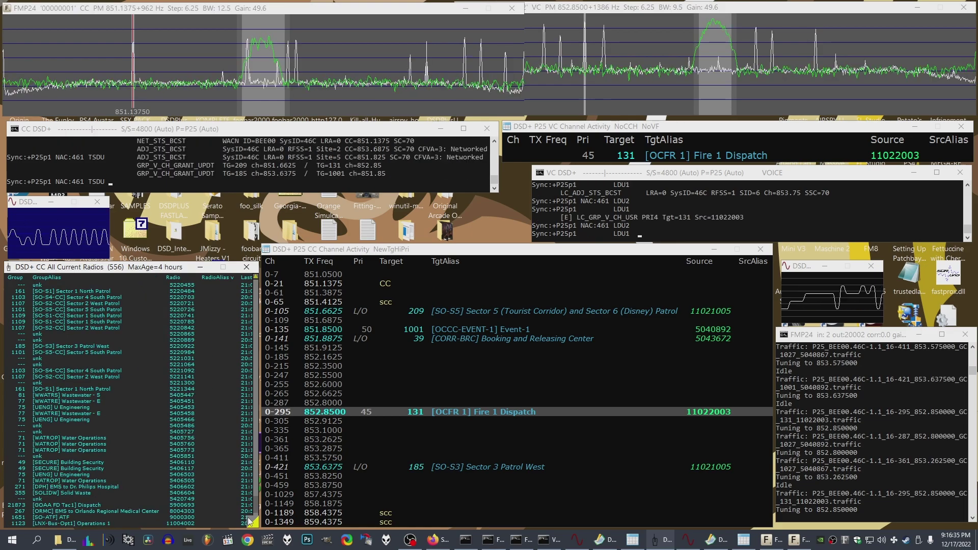